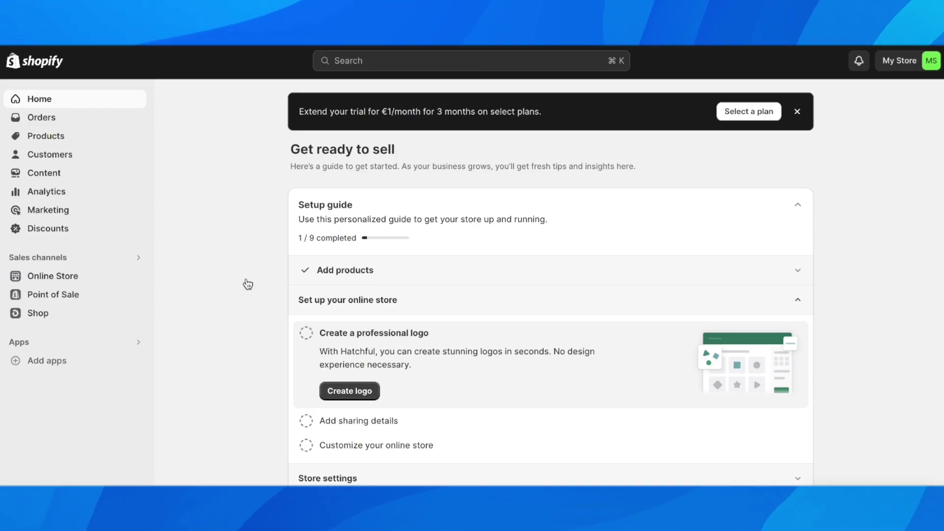
Go to the store's Apps and sales channels settings to reach the App Store.
click(59, 480)
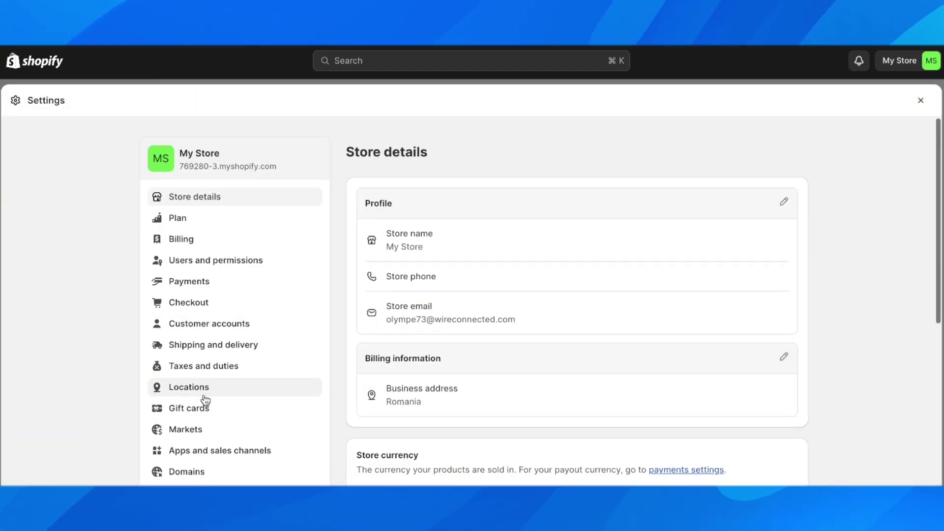
scroll(205, 398, down, 2)
click(247, 366)
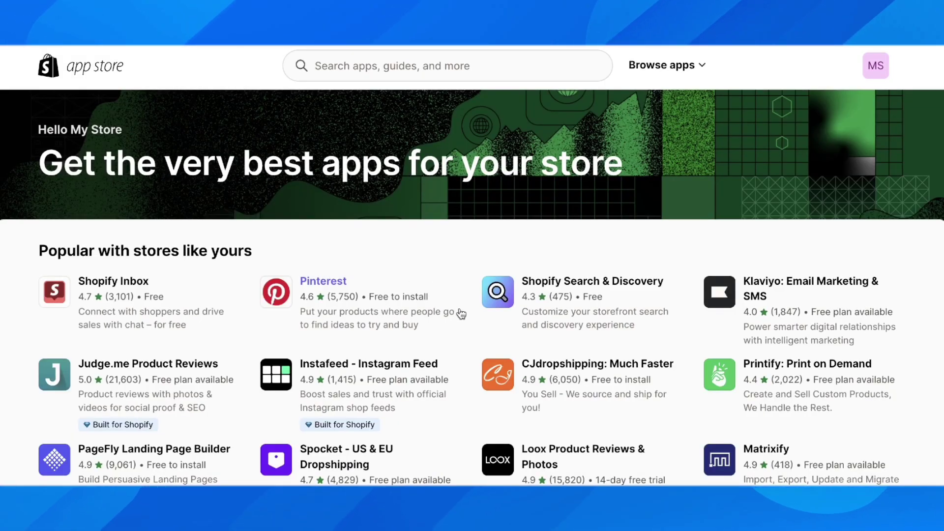
Search the App Store for 'glowroad' to list the nine matching apps.
click(500, 68)
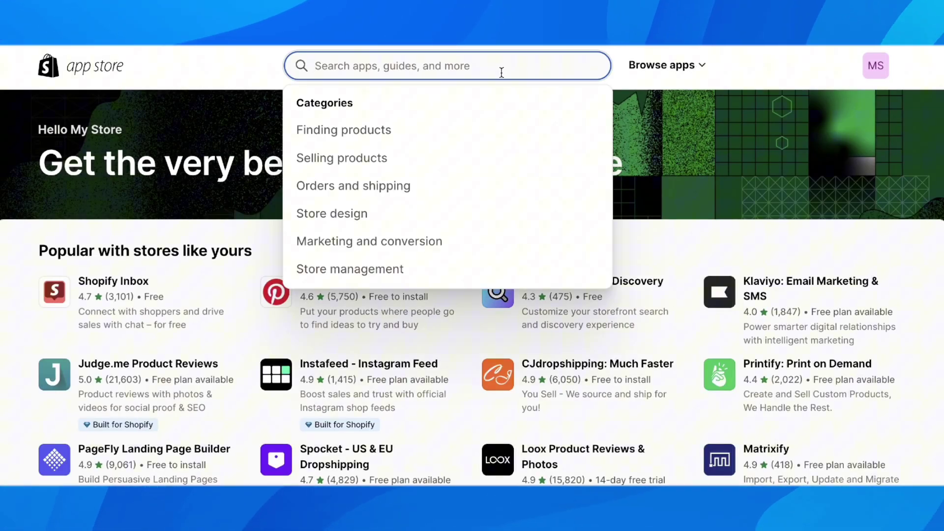
text(glow)
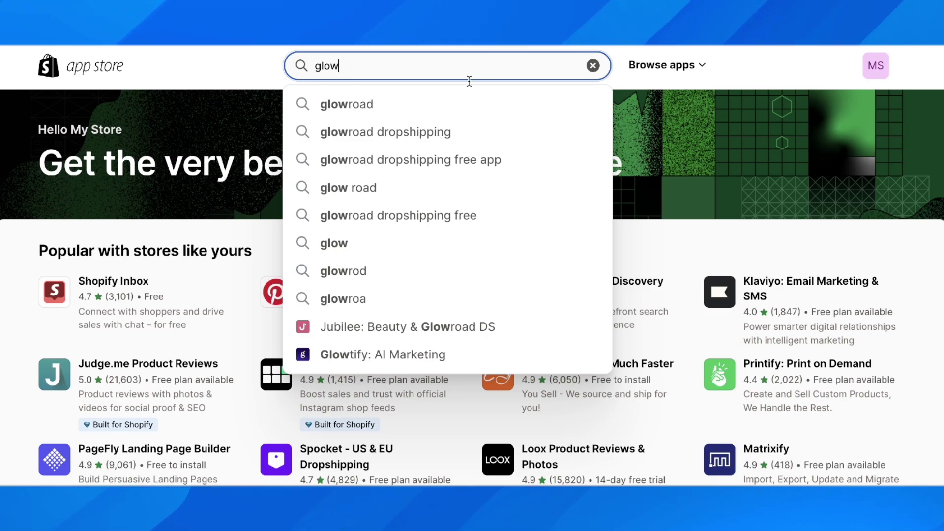
click(346, 104)
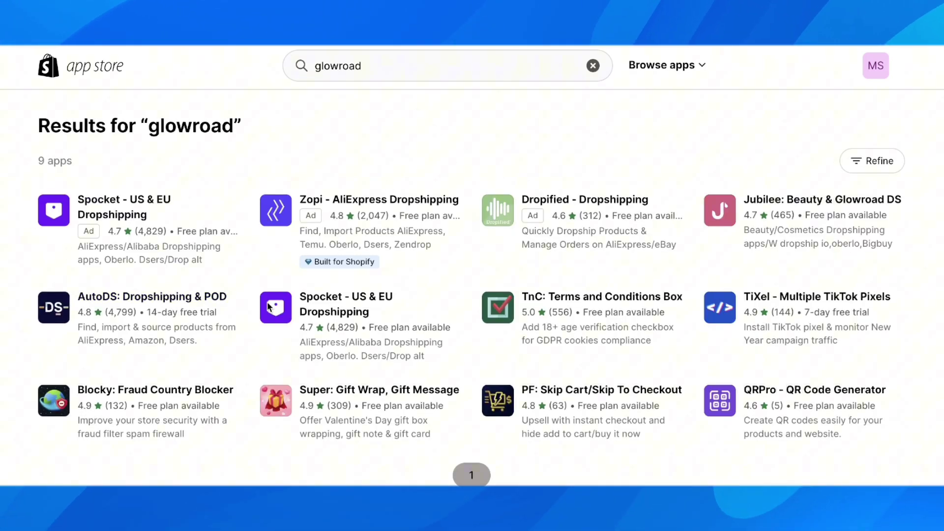
Open Jubilee: Beauty & Glowroad DS, note its 14-day free trial, and start installing it.
click(776, 202)
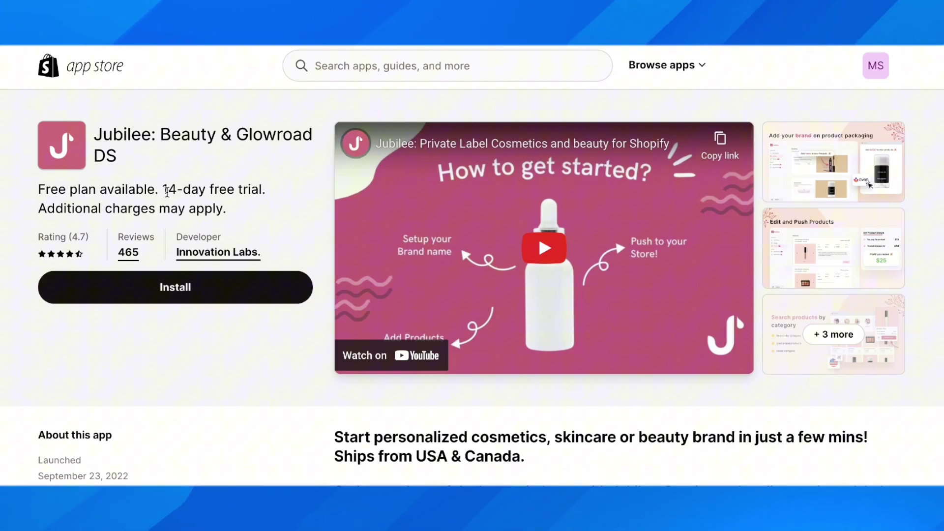
drag(164, 189, 263, 193)
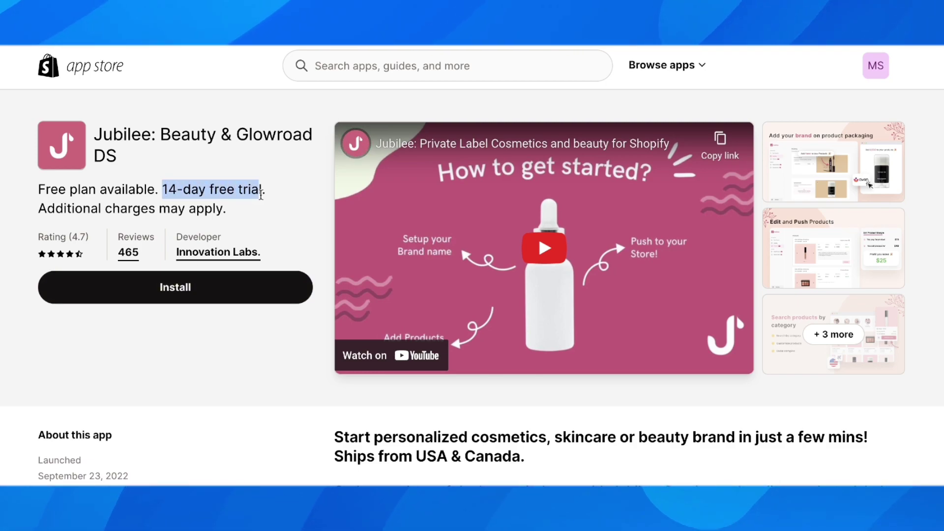
click(219, 299)
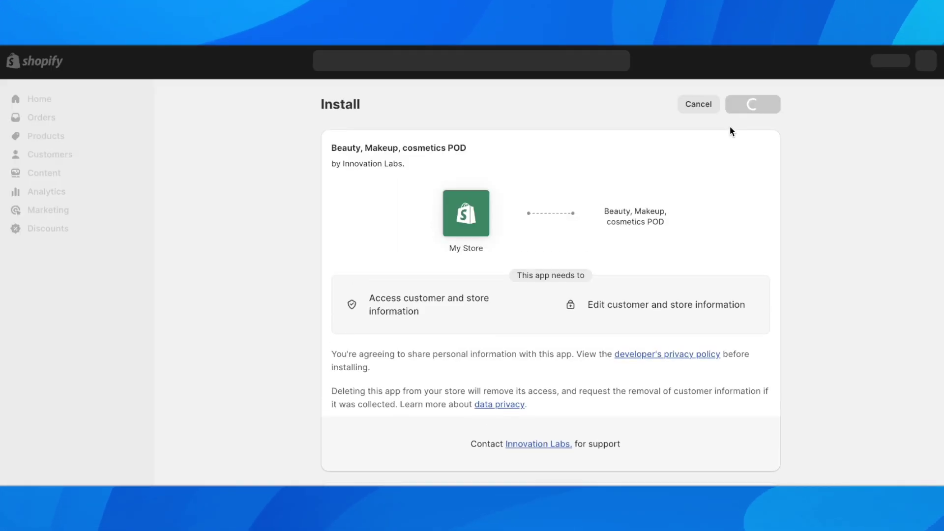
Confirm the Jubilee app installation and dismiss the trial reminder to reach Find Products.
click(753, 104)
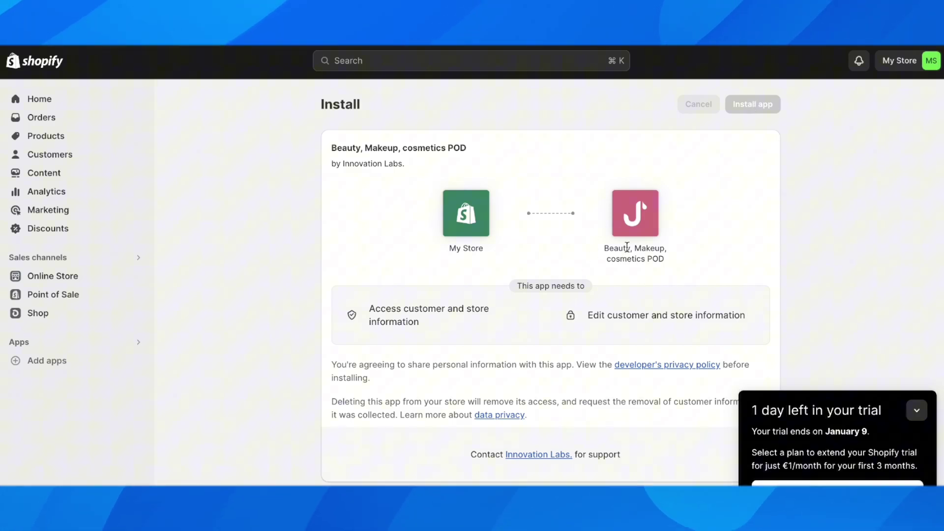
click(918, 410)
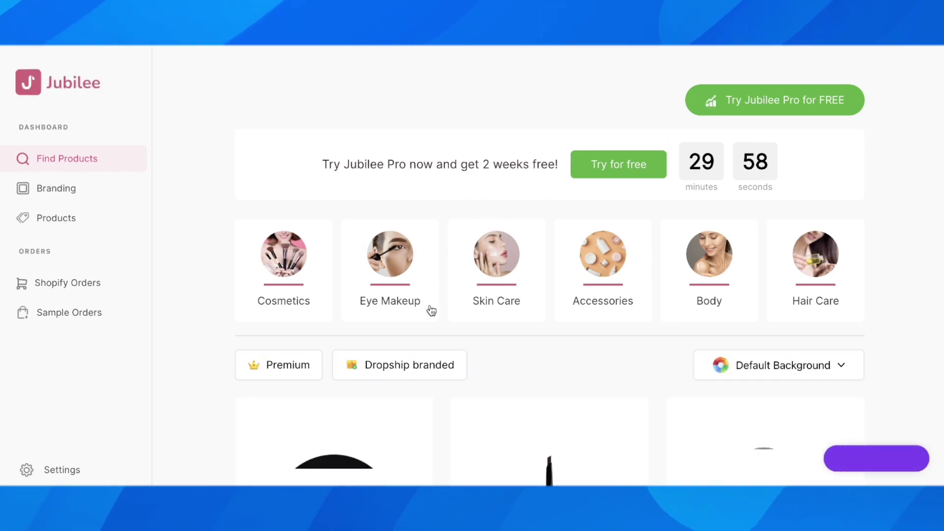
scroll(432, 311, down, 4)
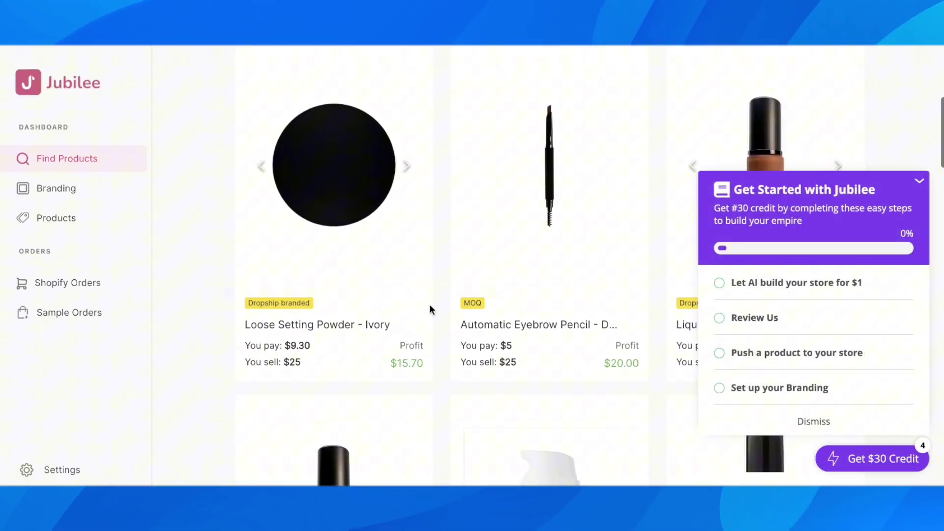
scroll(432, 311, down, 2)
scroll(443, 259, down, 2)
scroll(446, 253, down, 2)
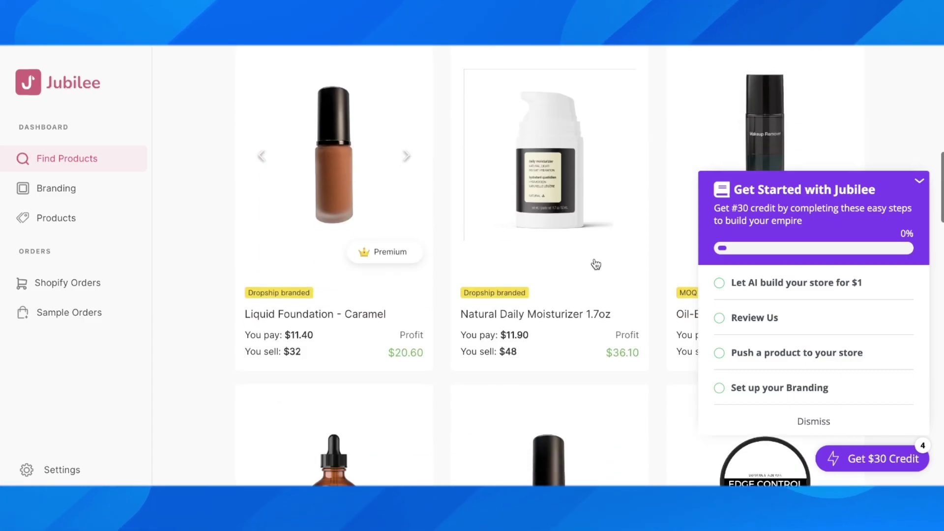
scroll(596, 264, down, 1)
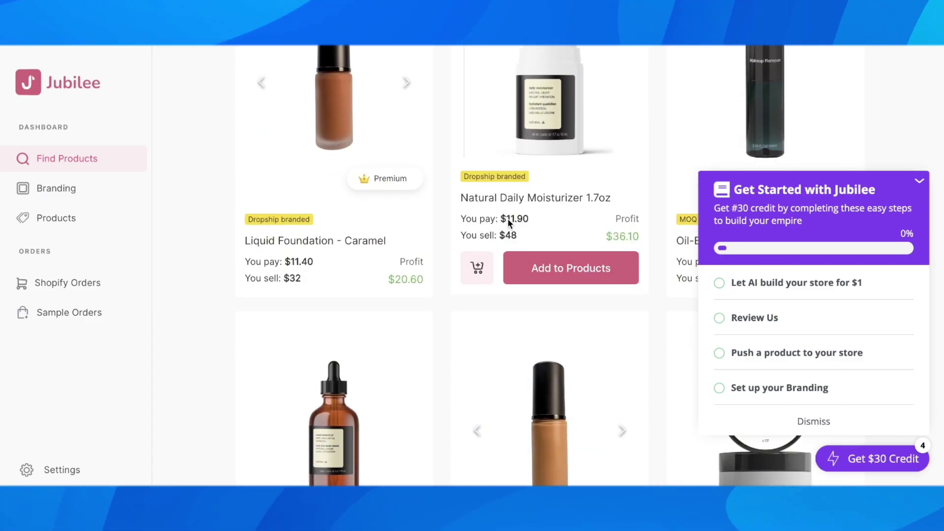
Add Natural Daily Moisturizer to store products and start the Starter plan free trial.
click(579, 268)
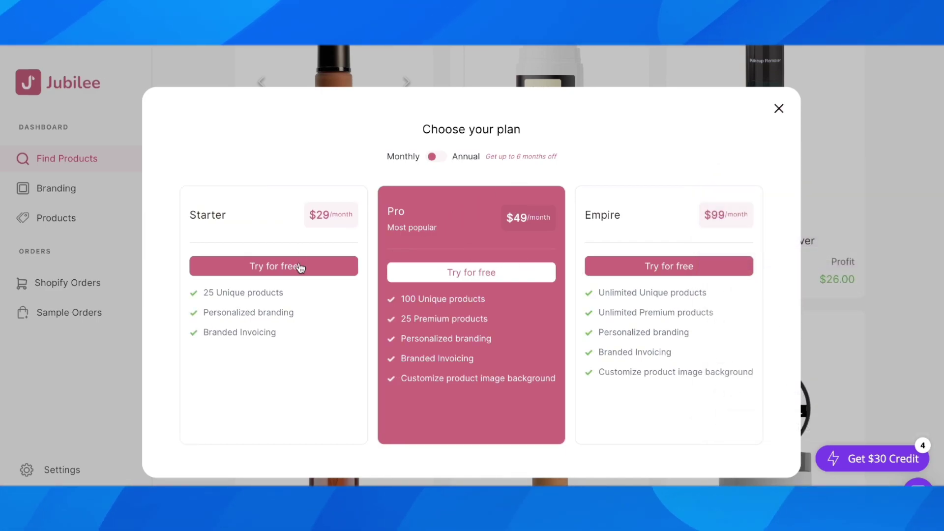
click(295, 266)
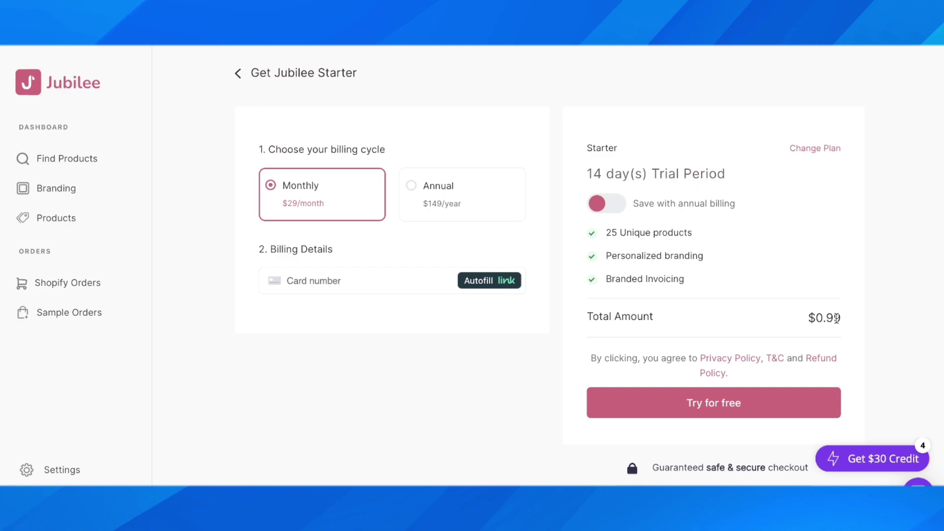
drag(837, 317, 855, 321)
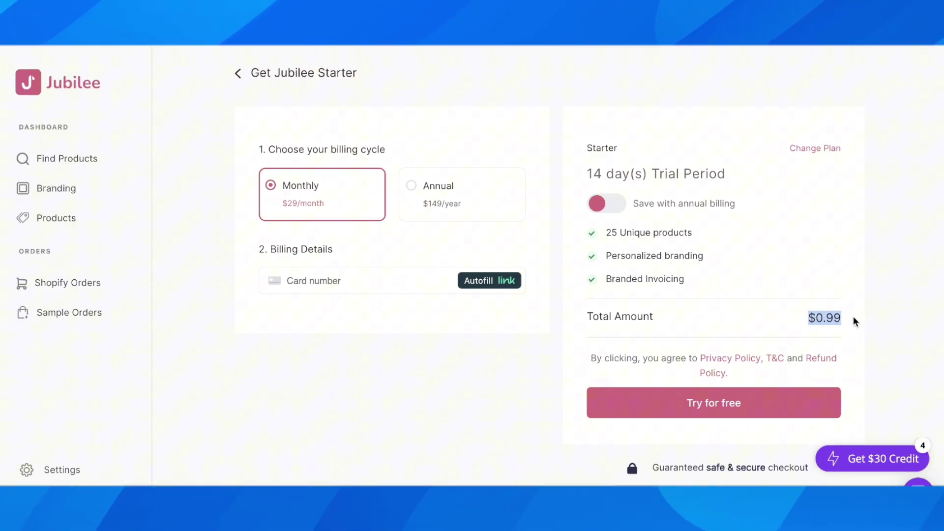
click(636, 313)
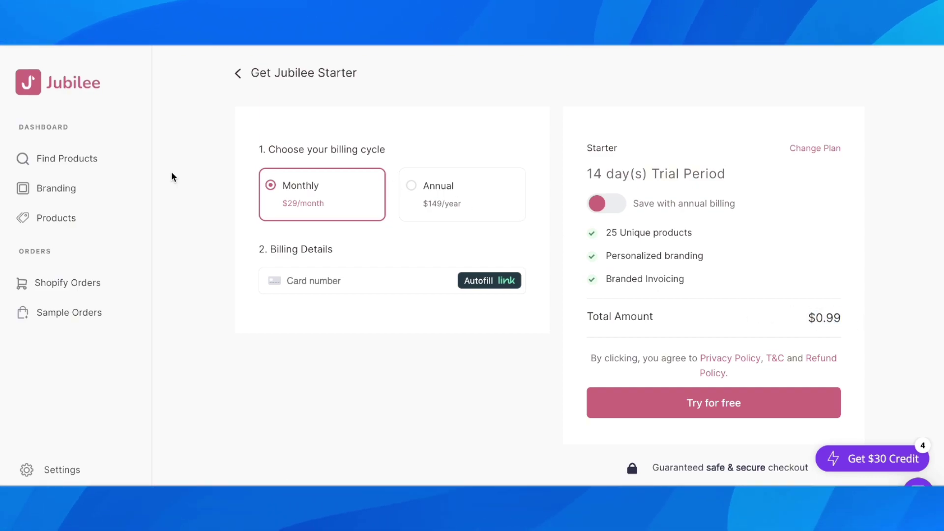
Return from checkout to Jubilee's Find Products cosmetics catalog.
click(82, 161)
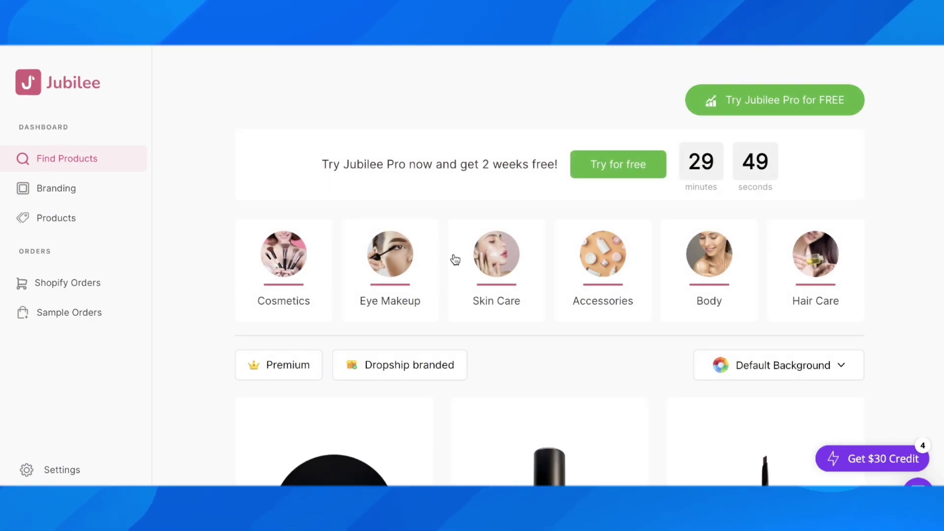
scroll(454, 258, down, 5)
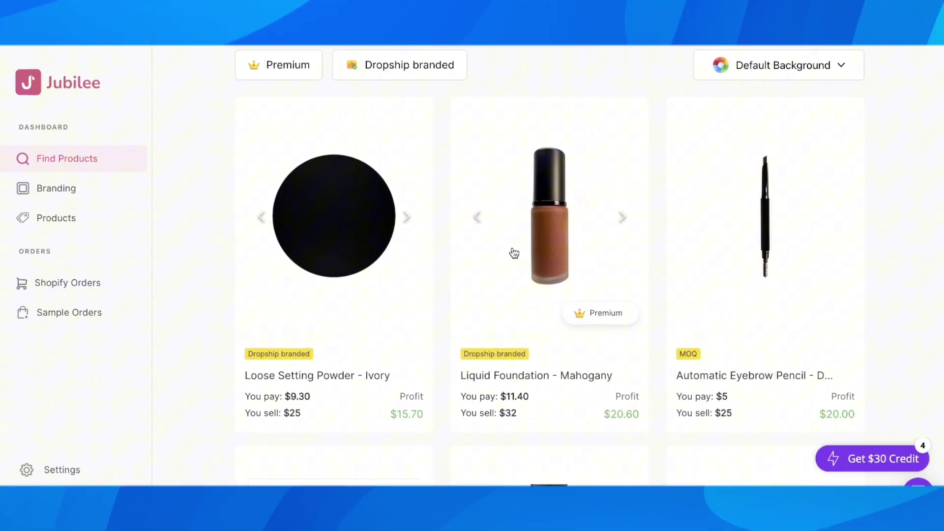